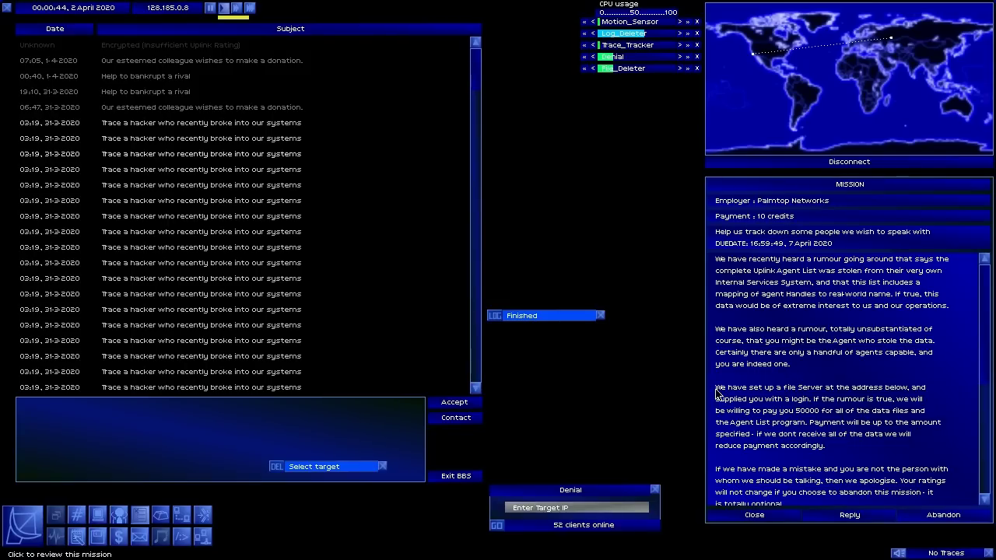
- Scroll the mission panel down to the fileserver IP and login codes, then exit the BBS to the Gateway screen
left_click(984, 500)
left_click(985, 499)
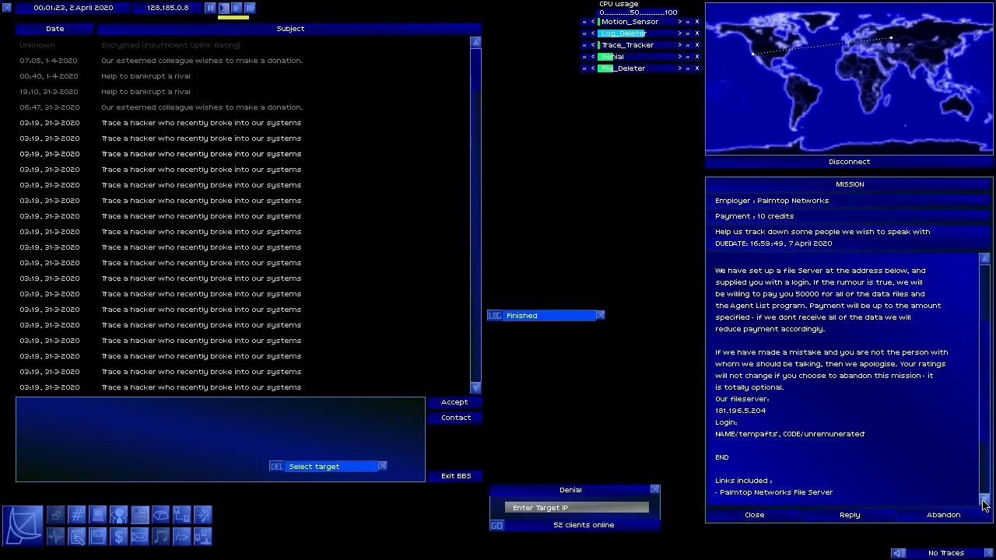
left_click_drag(984, 505, 984, 506)
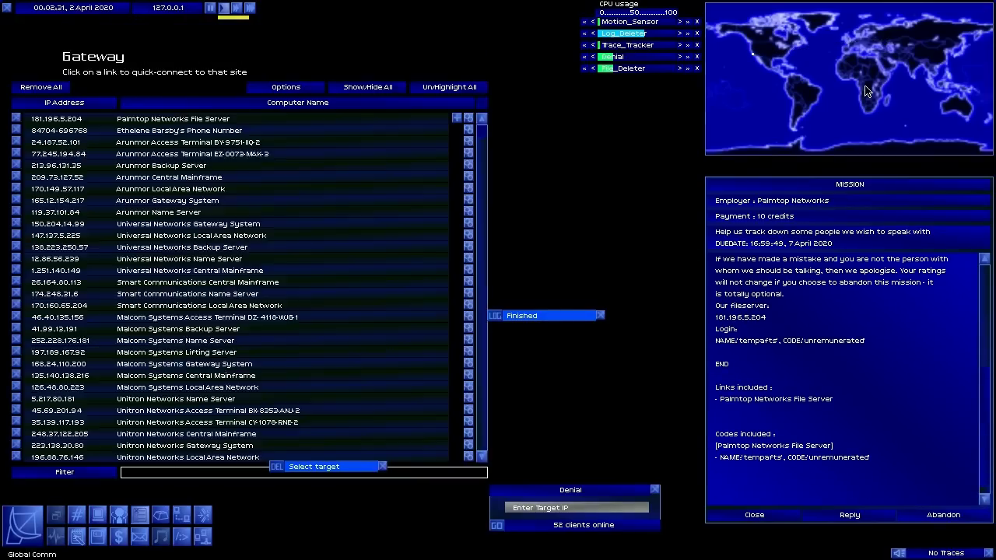
- Show all server labels on the world map, then connect to 181.196.5.204
left_click(23, 525)
mouse_move(507, 166)
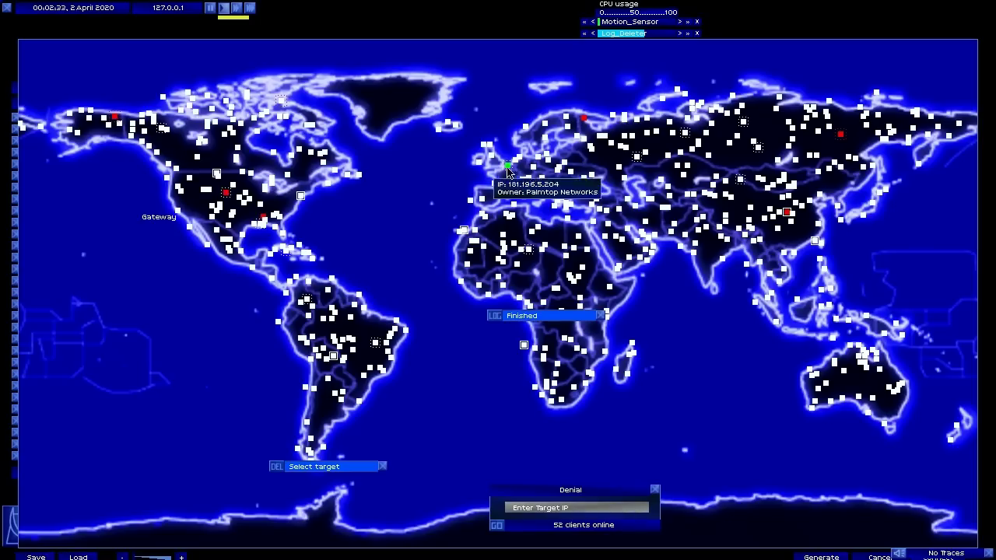
left_click(78, 557)
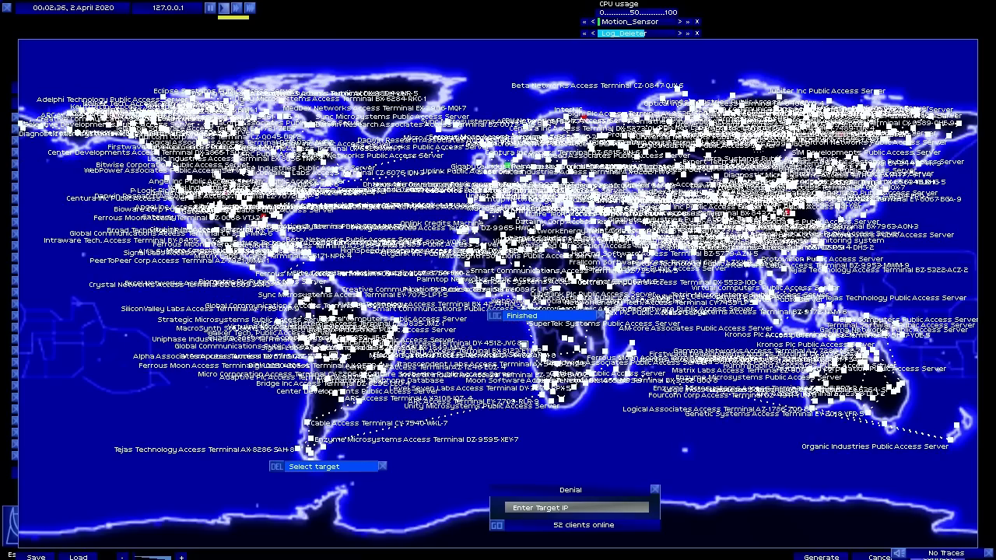
left_click(506, 167)
type("181.196.5.204")
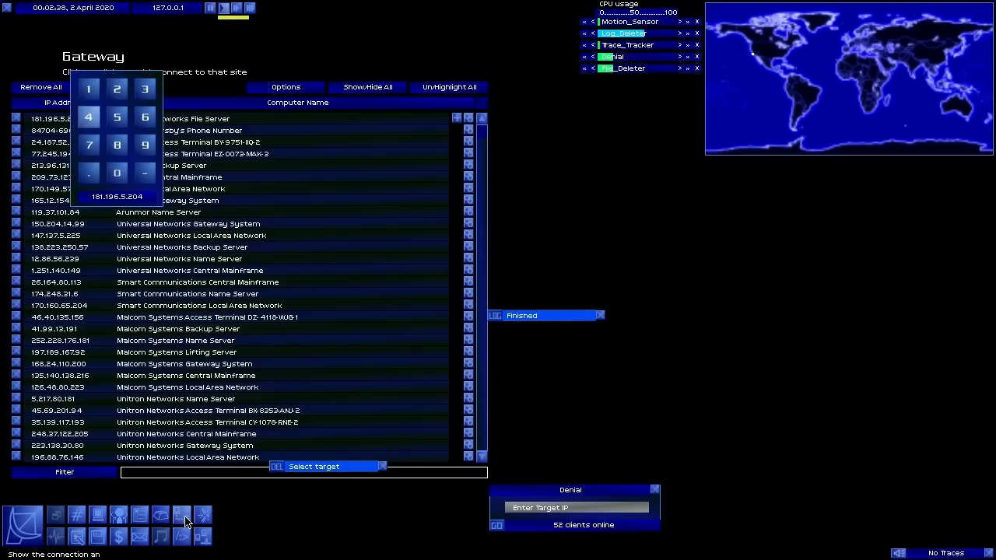
key("Return")
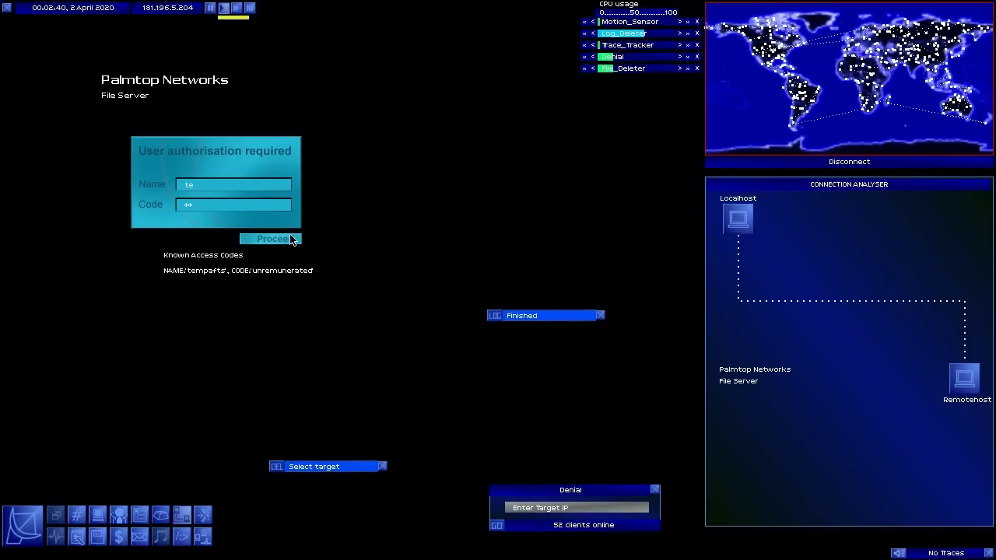
- Log in to the file server with the known access code and view the Memory Banks
left_click(238, 270)
left_click(272, 239)
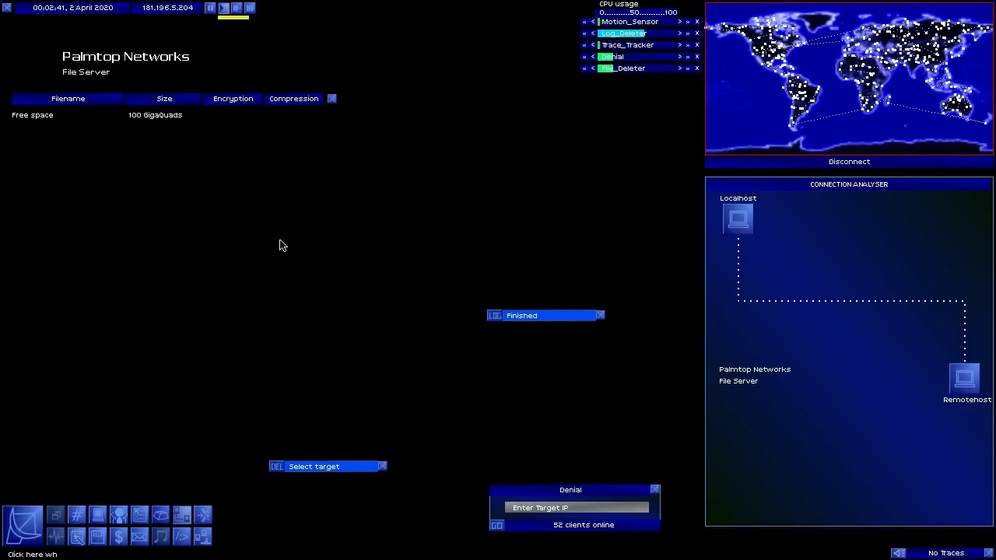
left_click(99, 537)
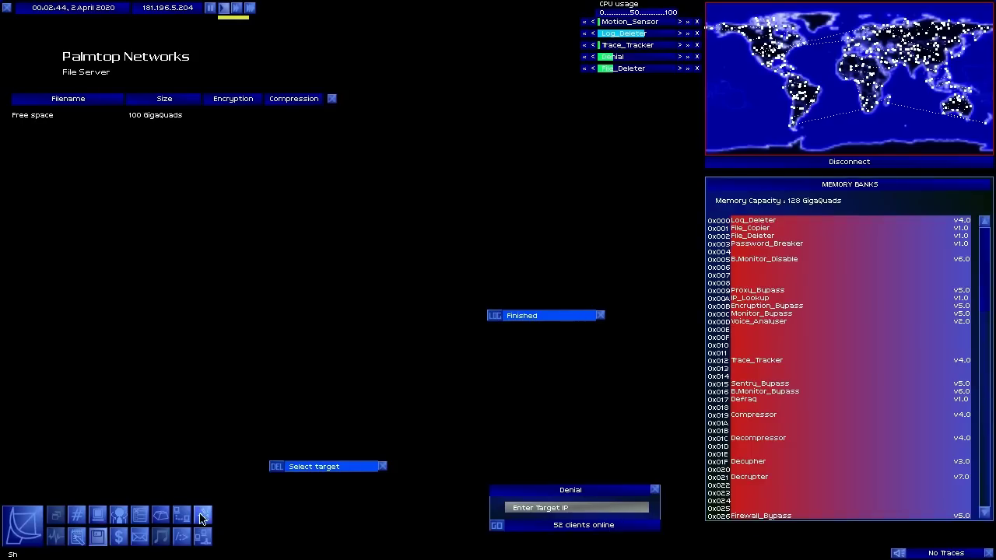
- Check Administration and Gateway Management details, ending on the memory usage view with agent list and data files
left_click(202, 537)
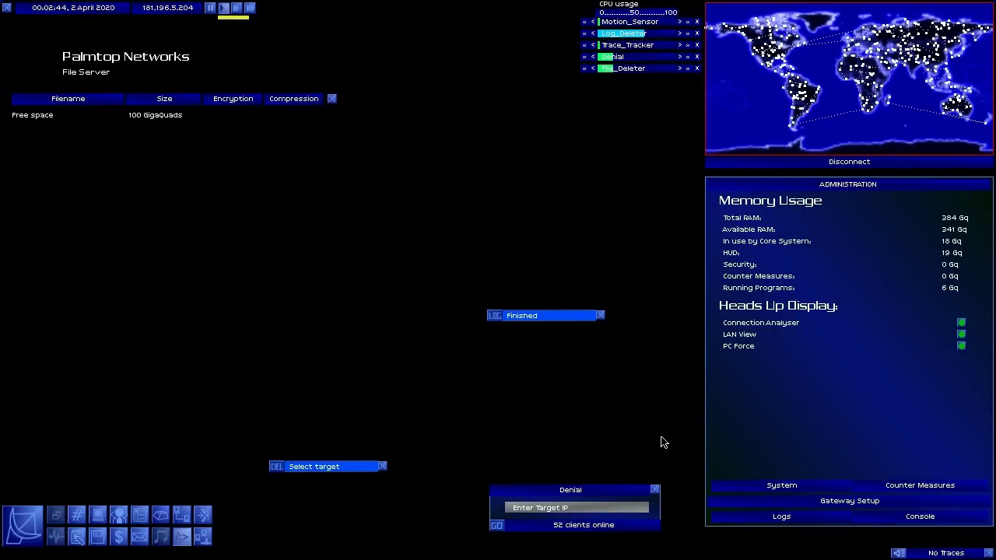
left_click(850, 501)
left_click(868, 501)
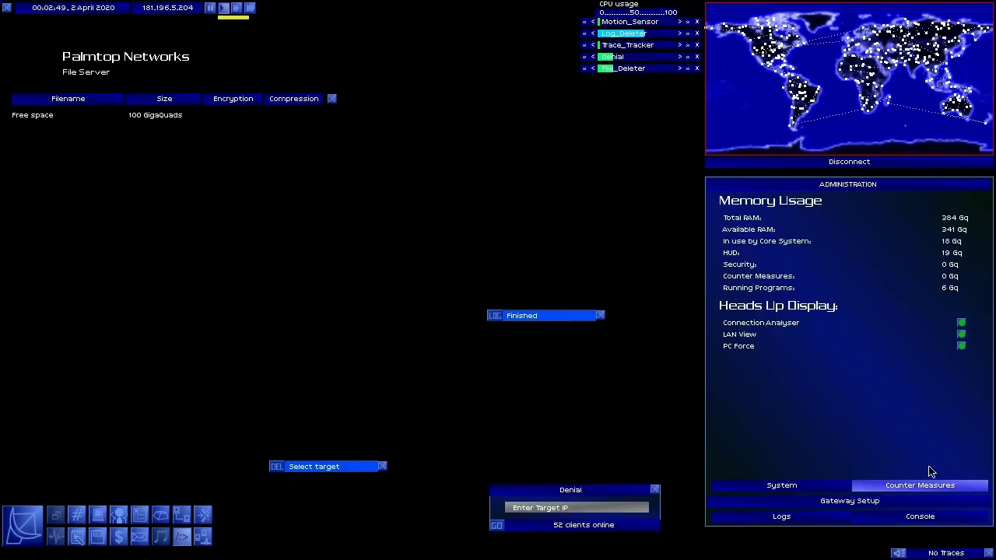
left_click(850, 501)
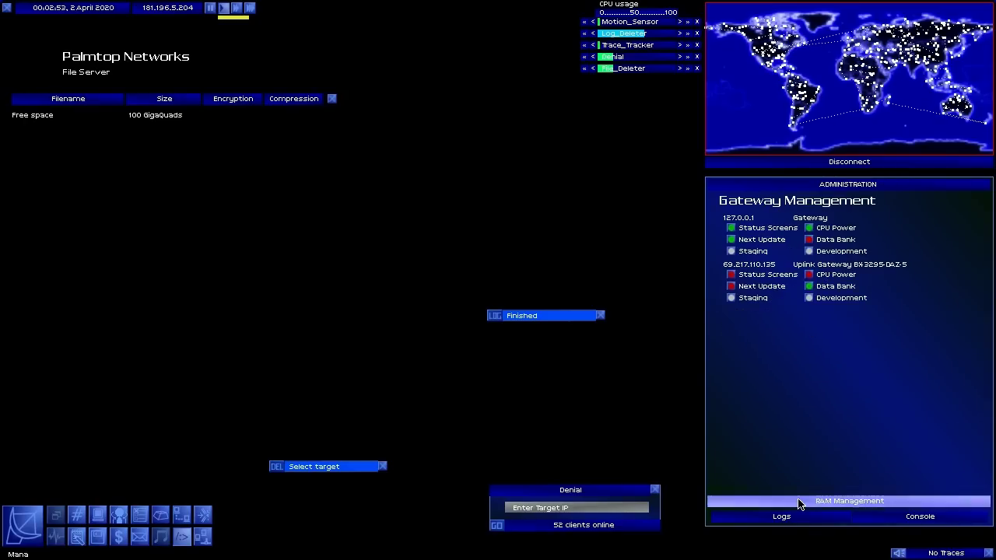
left_click(850, 500)
- Use File_Copier to copy Uplink_Agent_List and the ten data files onto the file server
left_click(109, 540)
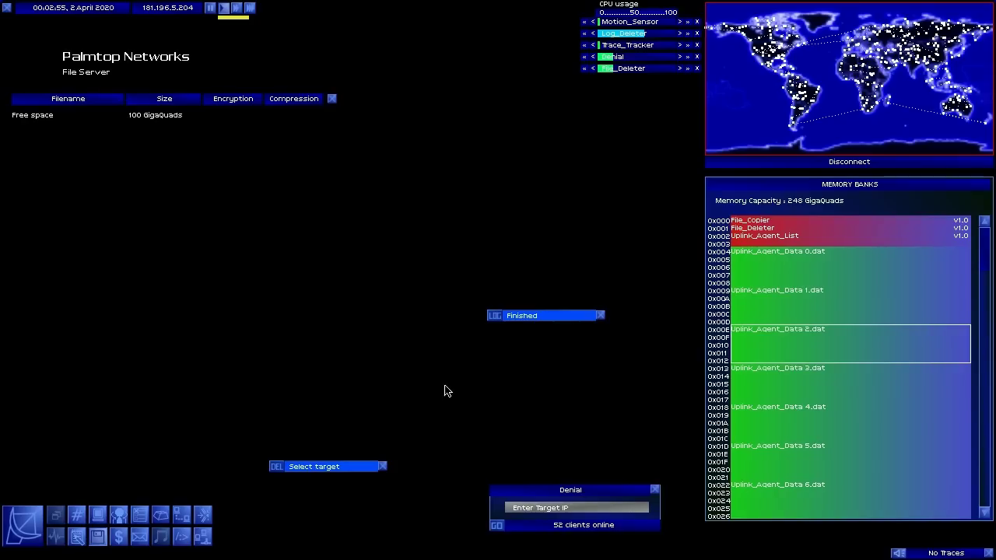
left_click(23, 523)
mouse_move(42, 389)
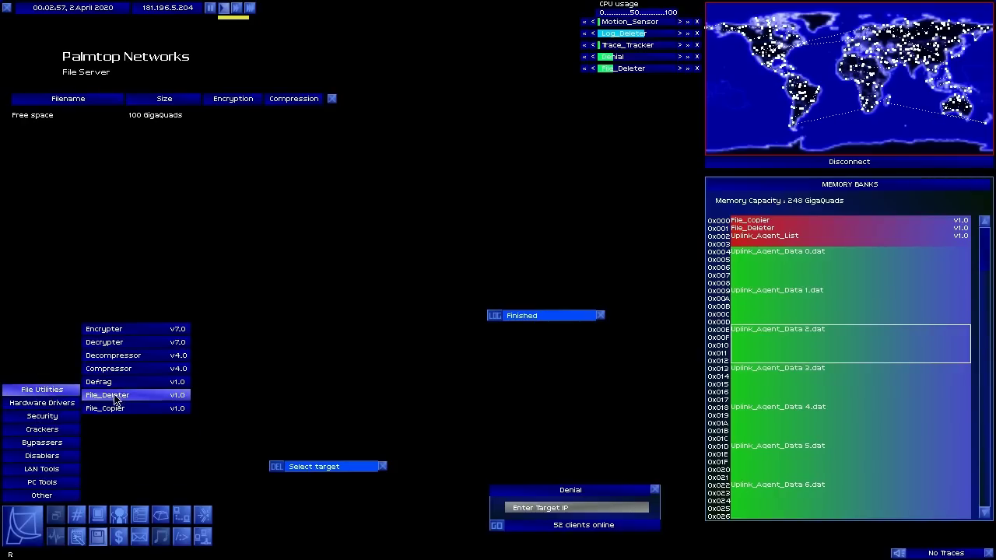
left_click(126, 410)
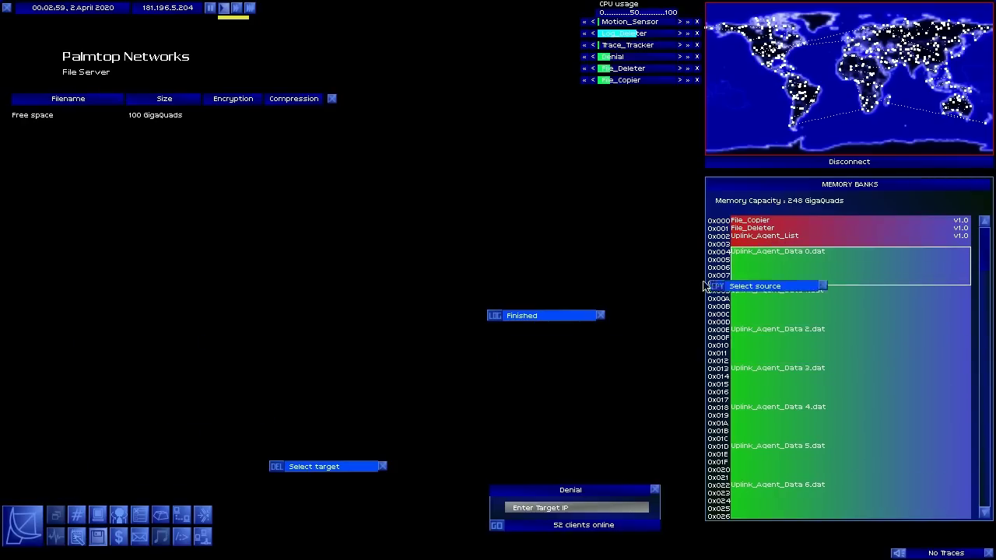
left_click(741, 241)
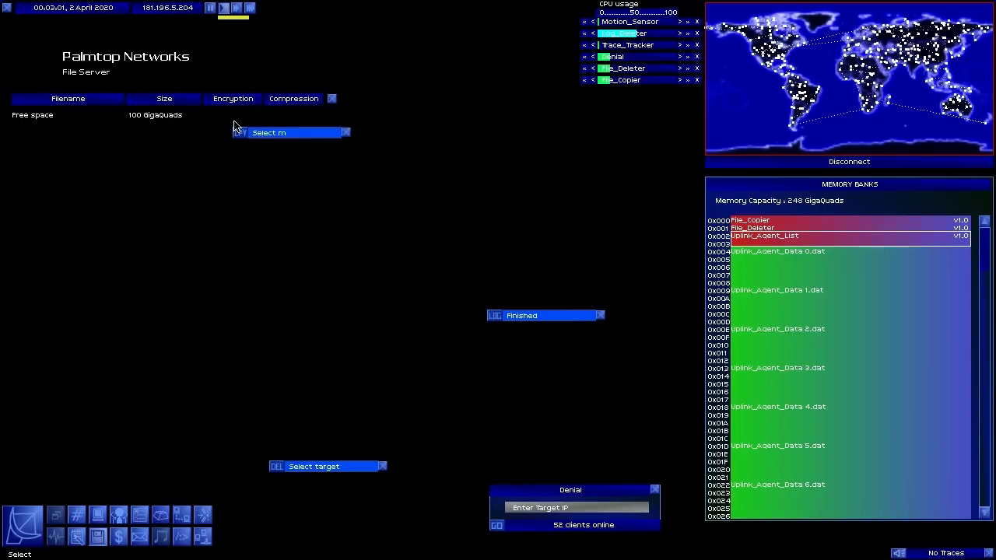
left_click(240, 117)
left_click(784, 253)
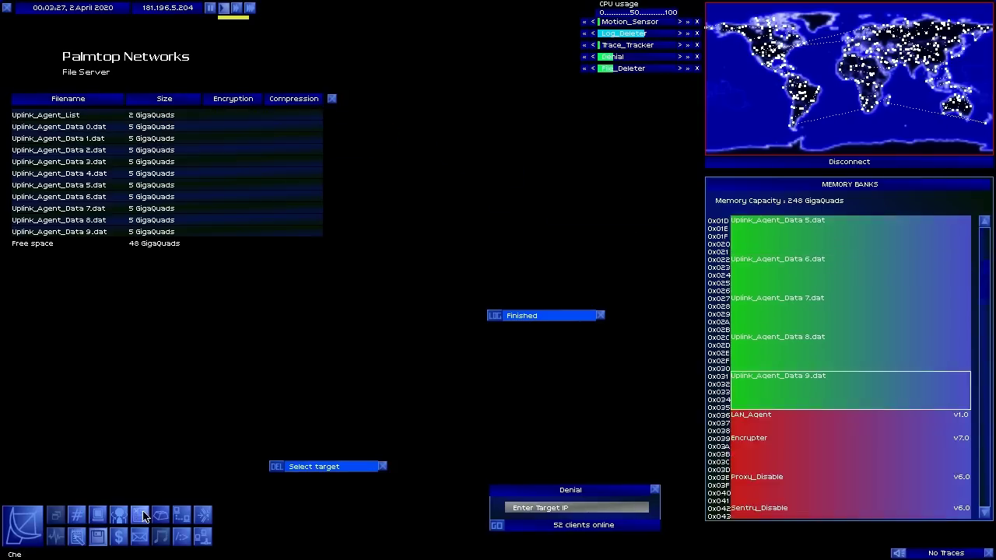
- Reply to the Palmtop Networks mission and send the completion mail
left_click(143, 517)
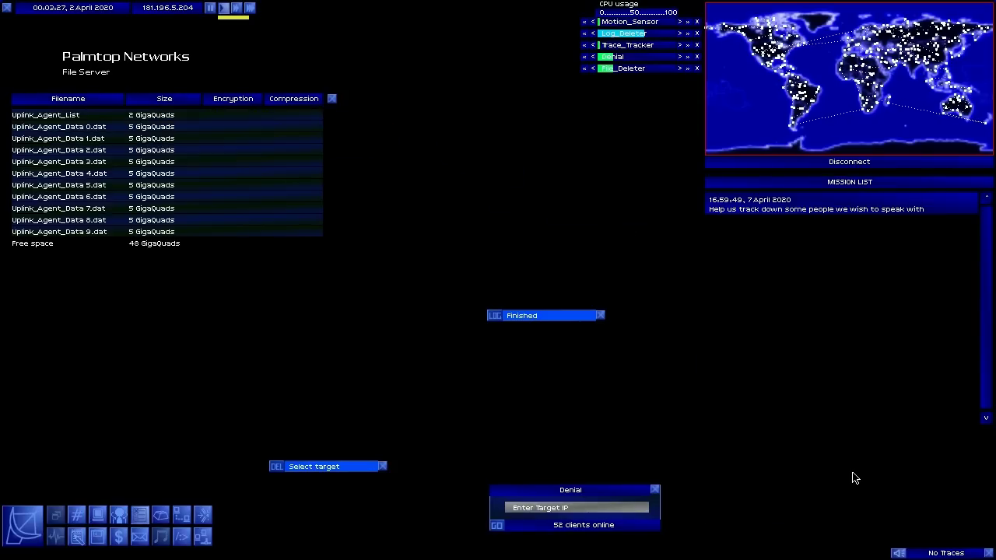
left_click(796, 211)
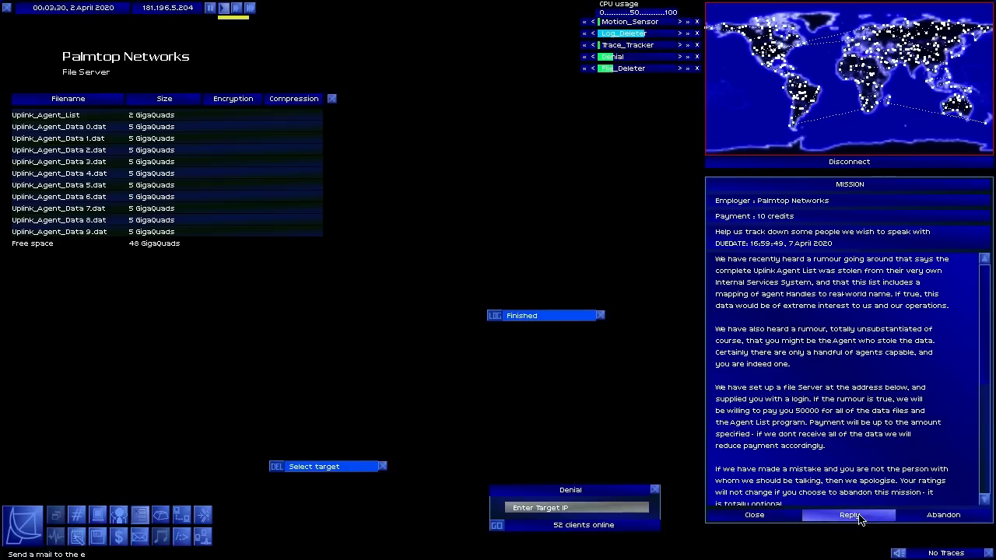
left_click(851, 515)
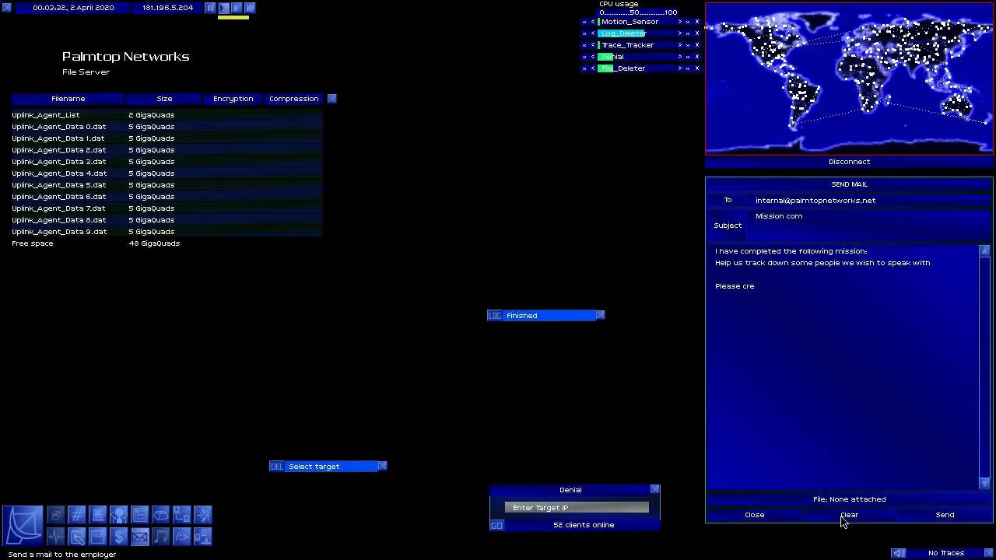
left_click(934, 519)
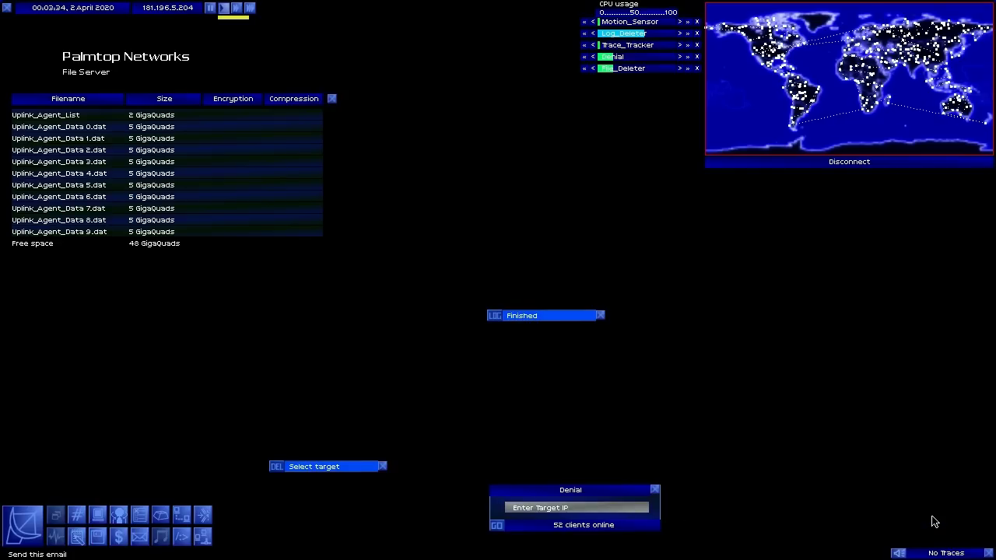
- Delete the Neuromancer rating change email and read the Mission completed email offering 50000 credits
left_click(140, 537)
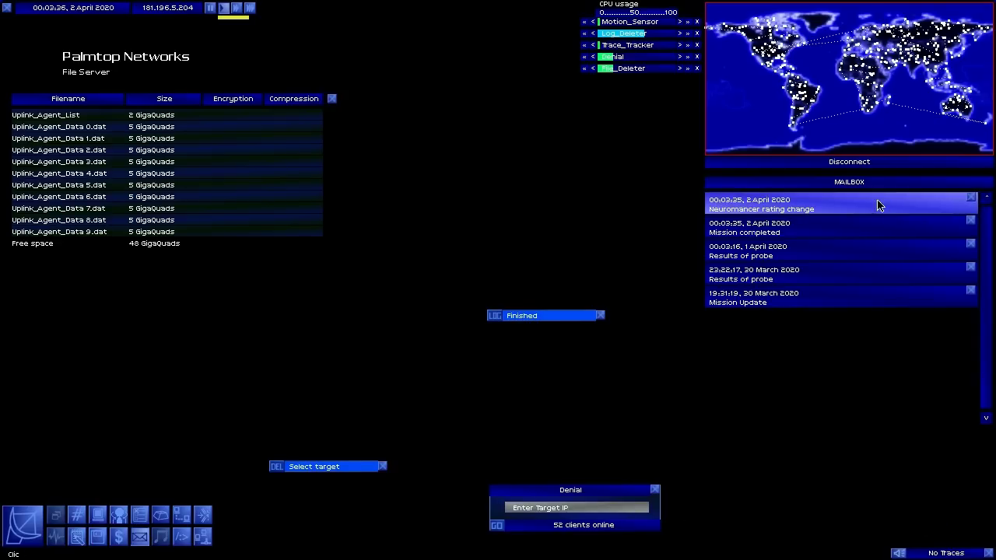
left_click(852, 212)
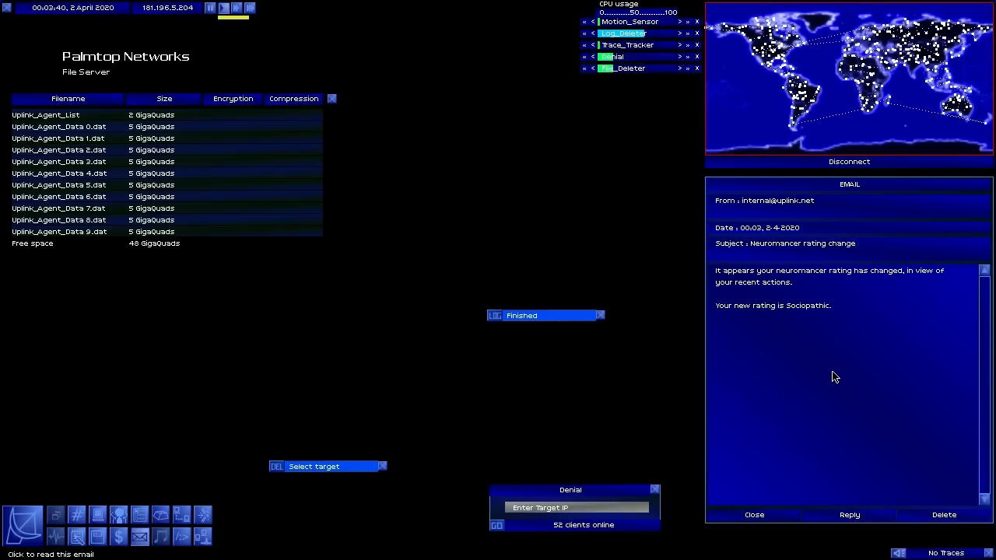
left_click(944, 514)
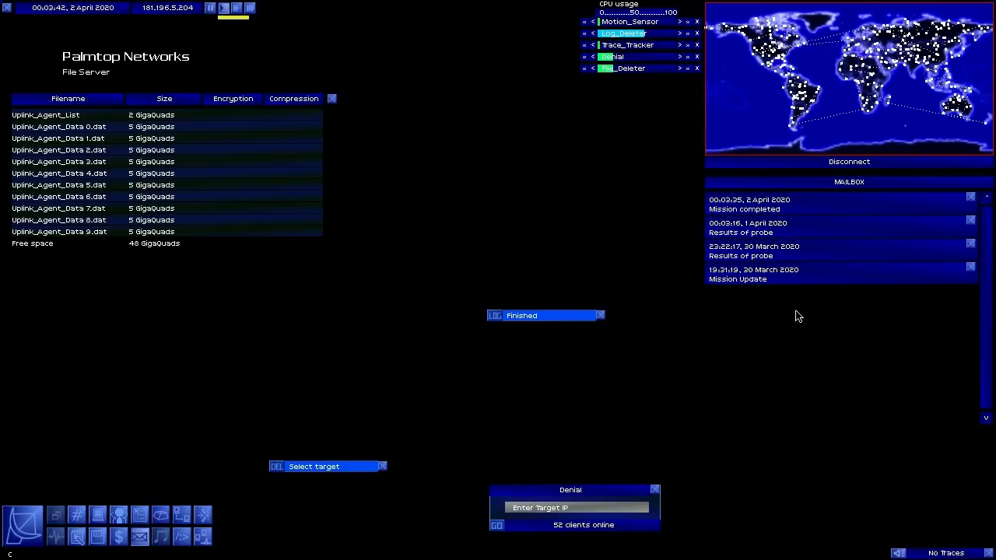
left_click(841, 204)
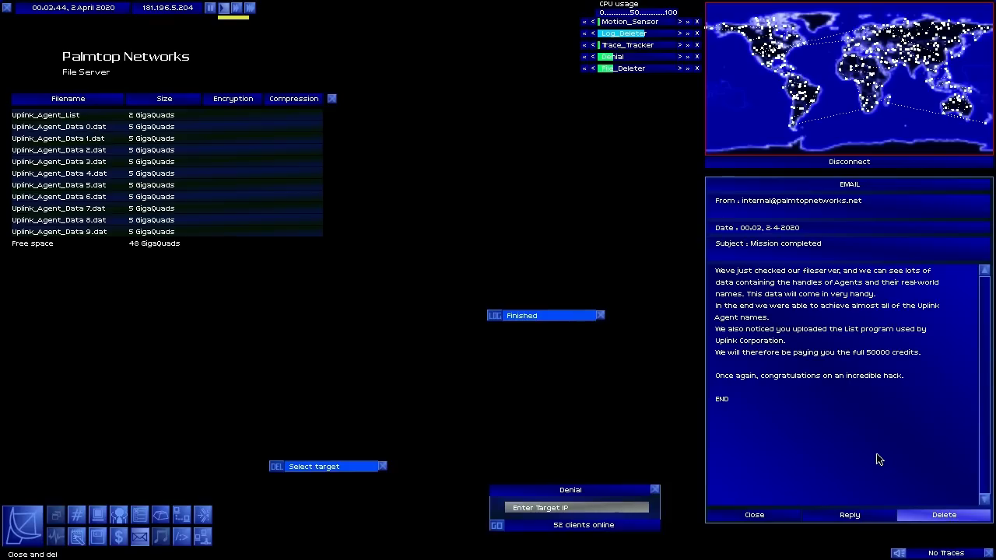